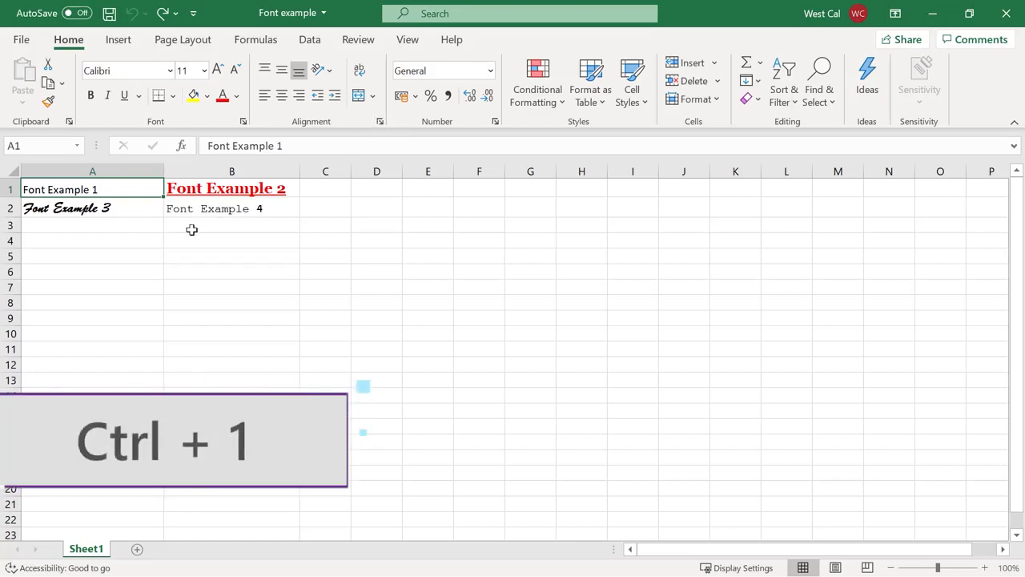
Step: Examine the number, alignment, font, border, fill and protection options available in the cell formatting settings for A1
{"action": "right_click", "coordinate": [149, 198]}
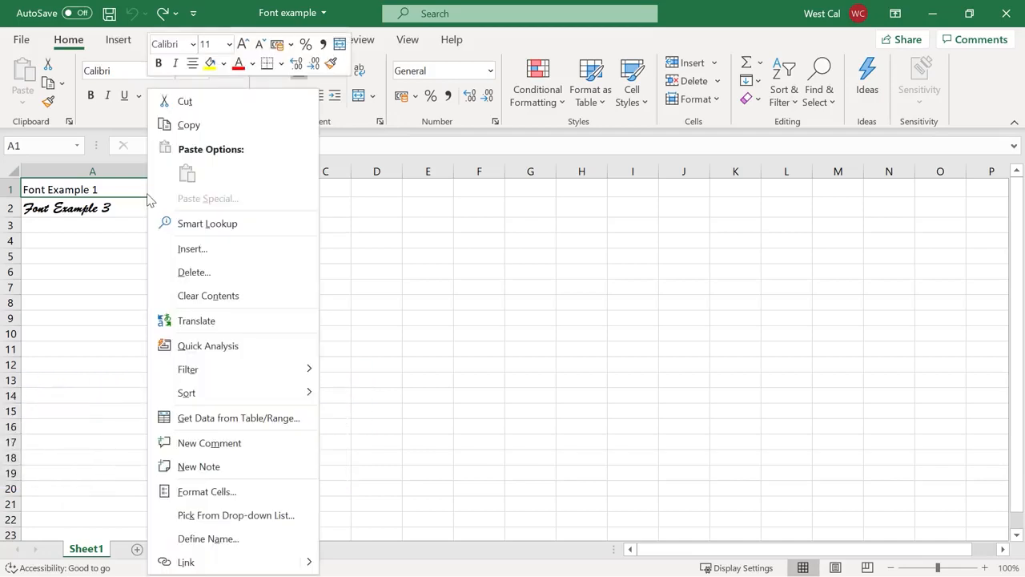
{"action": "left_click", "coordinate": [270, 493]}
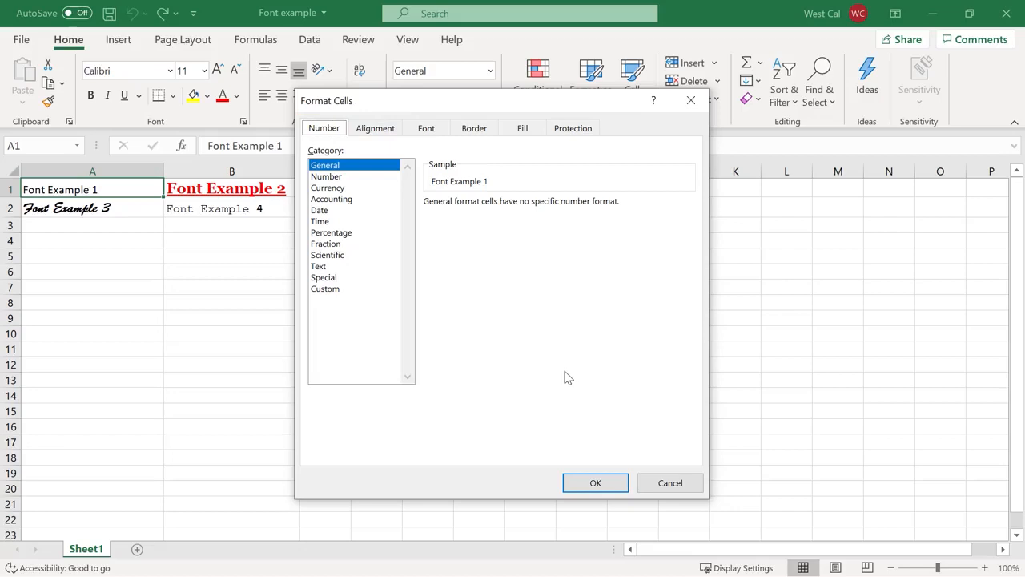
{"action": "left_click", "coordinate": [377, 130]}
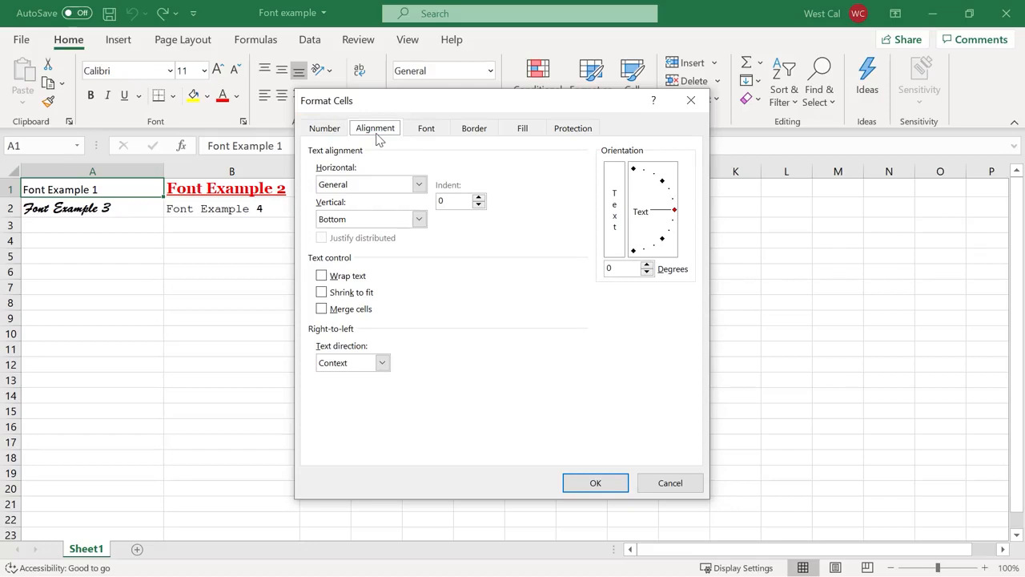
{"action": "left_click", "coordinate": [429, 136]}
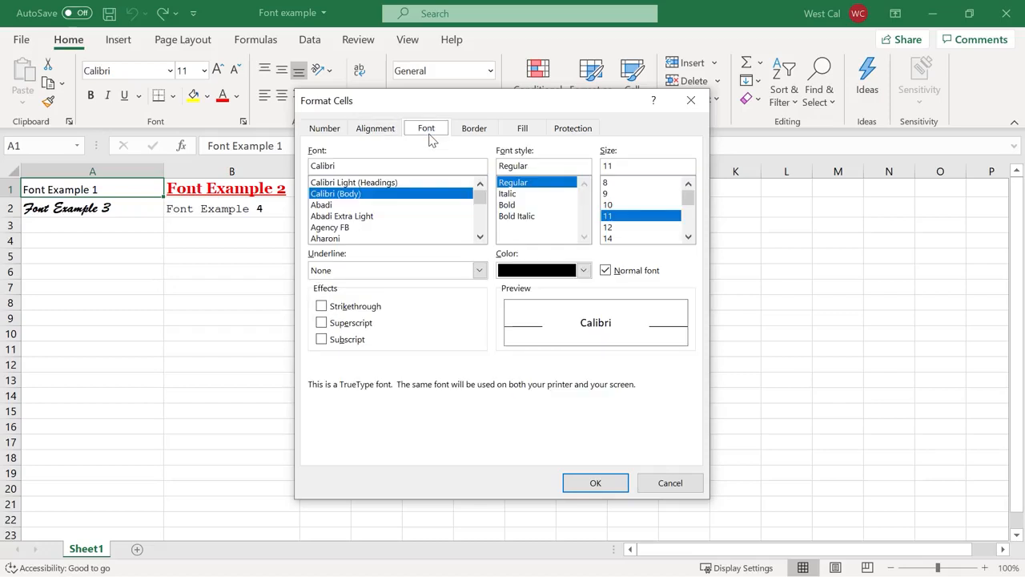
{"action": "left_click", "coordinate": [476, 136]}
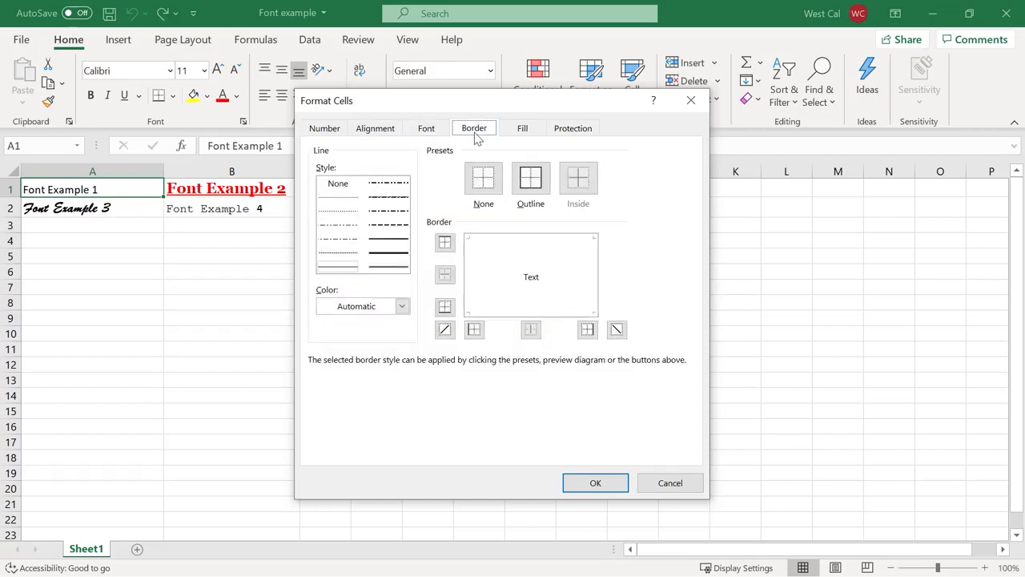
{"action": "left_click", "coordinate": [525, 136]}
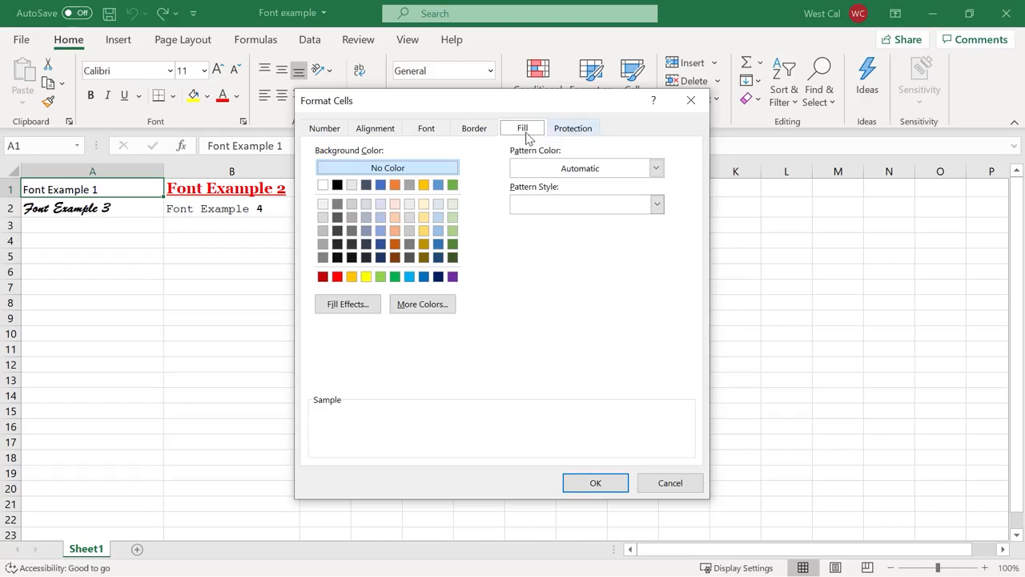
{"action": "left_click", "coordinate": [580, 137]}
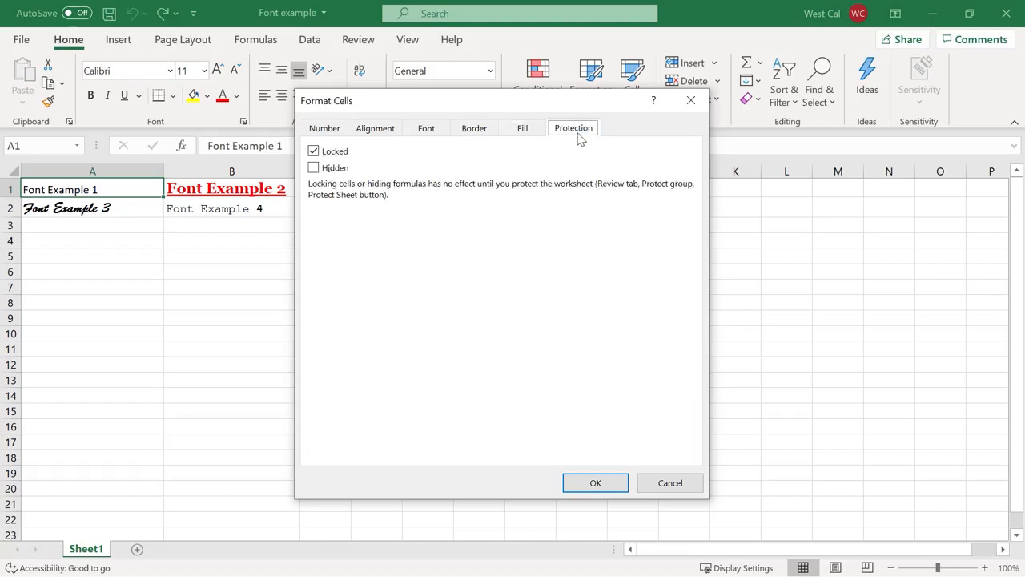
{"action": "left_click", "coordinate": [689, 103]}
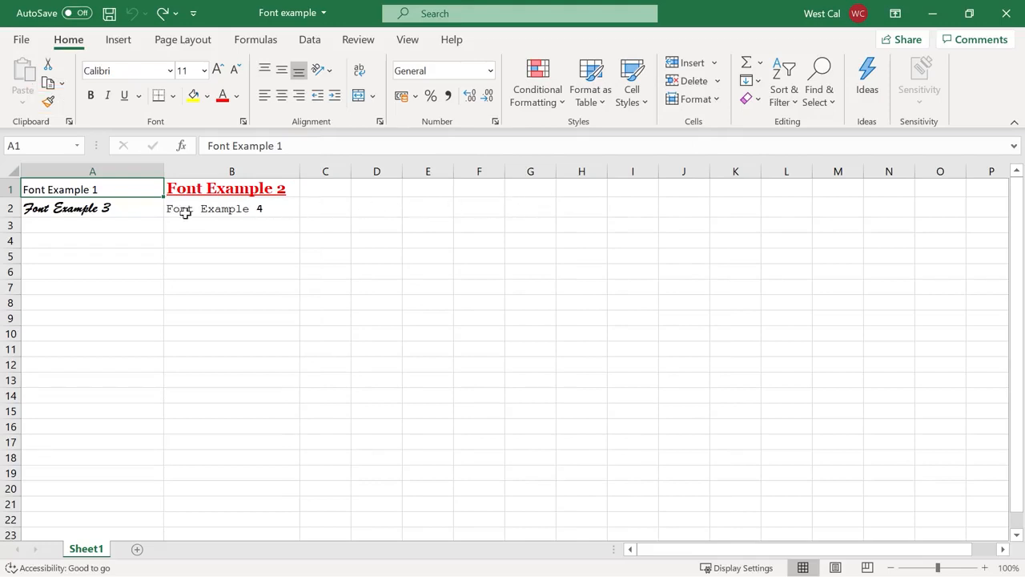
Step: Copy the formatting of cell A2 onto cell B1 with Format Painter
{"action": "left_click", "coordinate": [141, 214]}
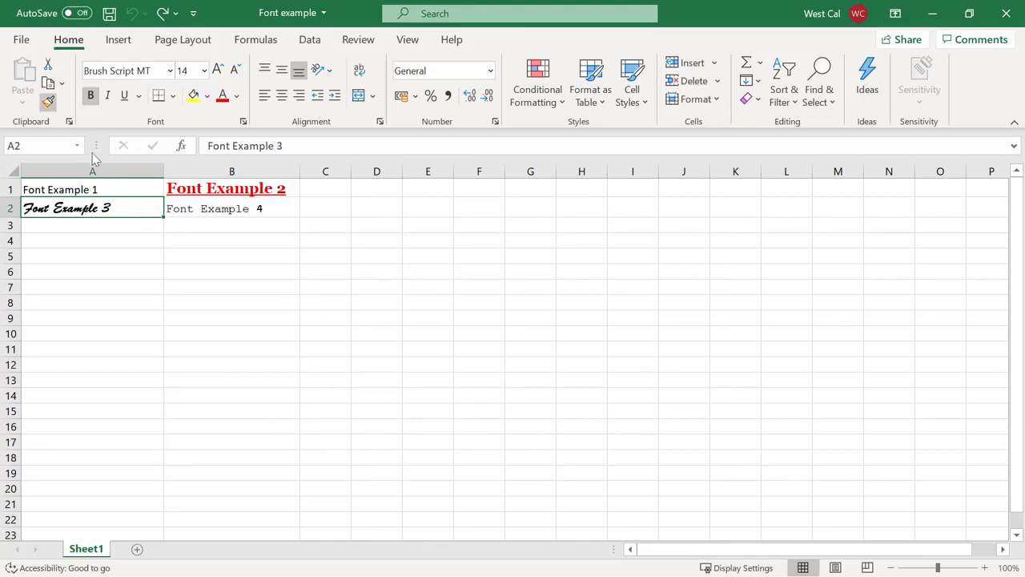
{"action": "left_click", "coordinate": [52, 103]}
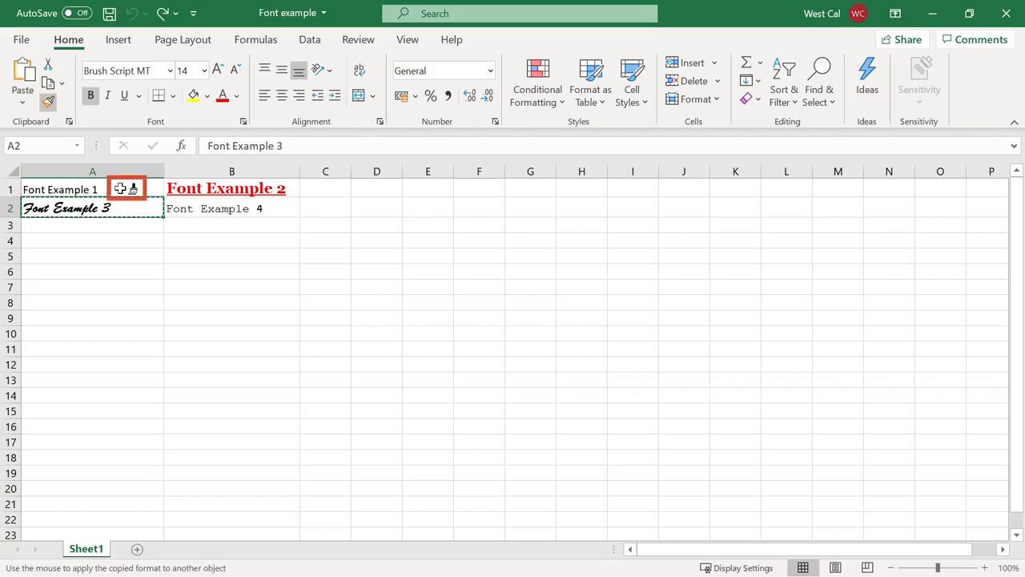
{"action": "left_click", "coordinate": [175, 188]}
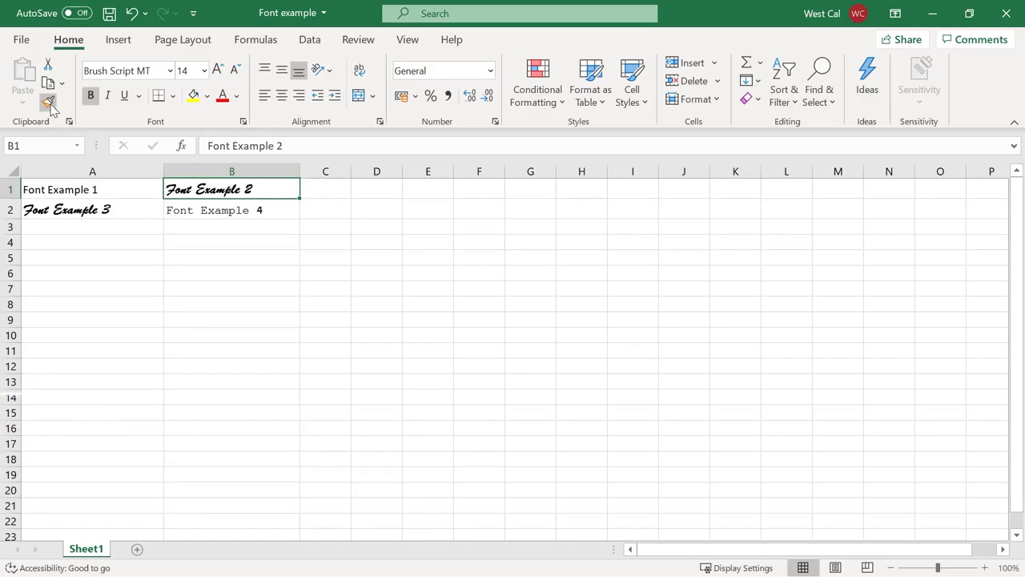
{"action": "key", "text": "Escape"}
Step: Apply the formatting of cell B1 to both A1 and B2 with a locked Format Painter, and leave the tool
{"action": "left_click", "coordinate": [50, 104]}
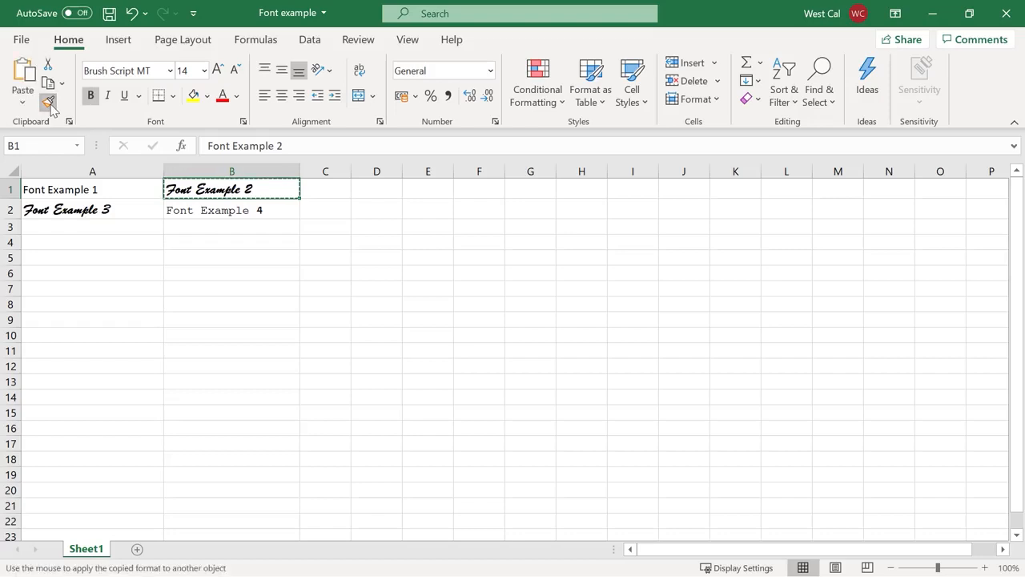
{"action": "left_click", "coordinate": [94, 189]}
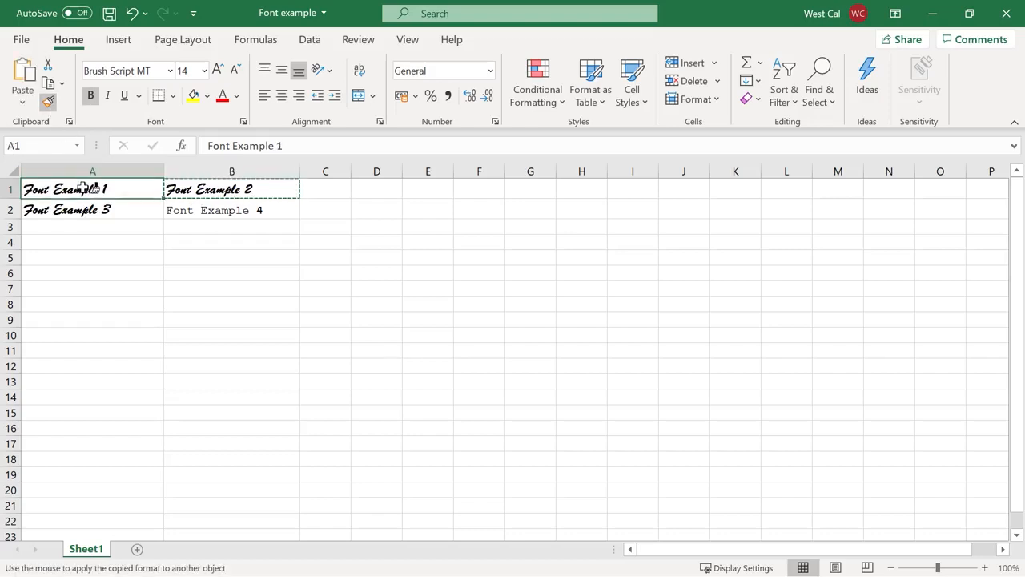
{"action": "left_click", "coordinate": [178, 210]}
{"action": "key", "text": "Escape"}
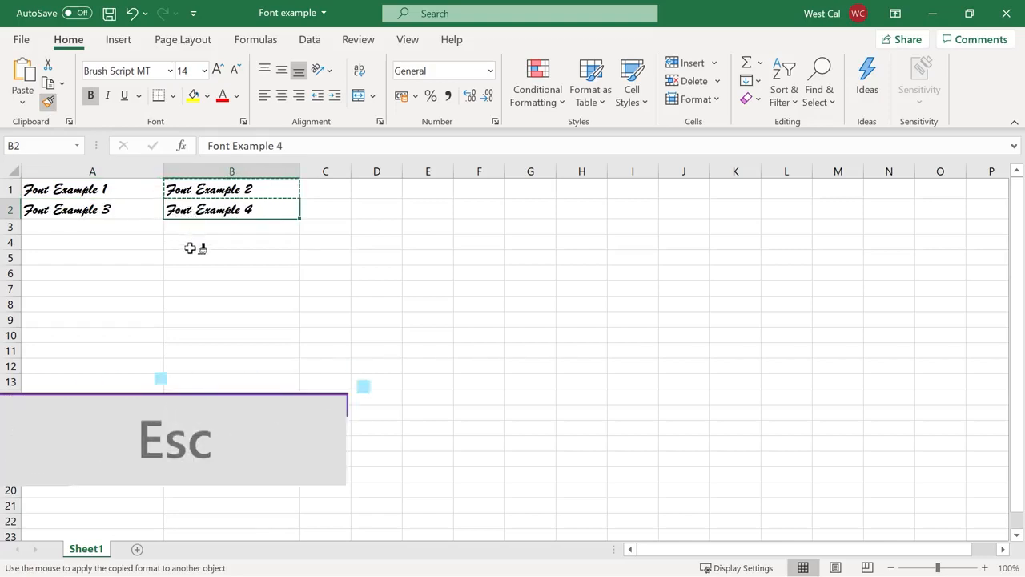
Step: Enter "Title" in cell F14 and preview different fonts on it
{"action": "left_click", "coordinate": [476, 398]}
{"action": "type", "text": "Title"}
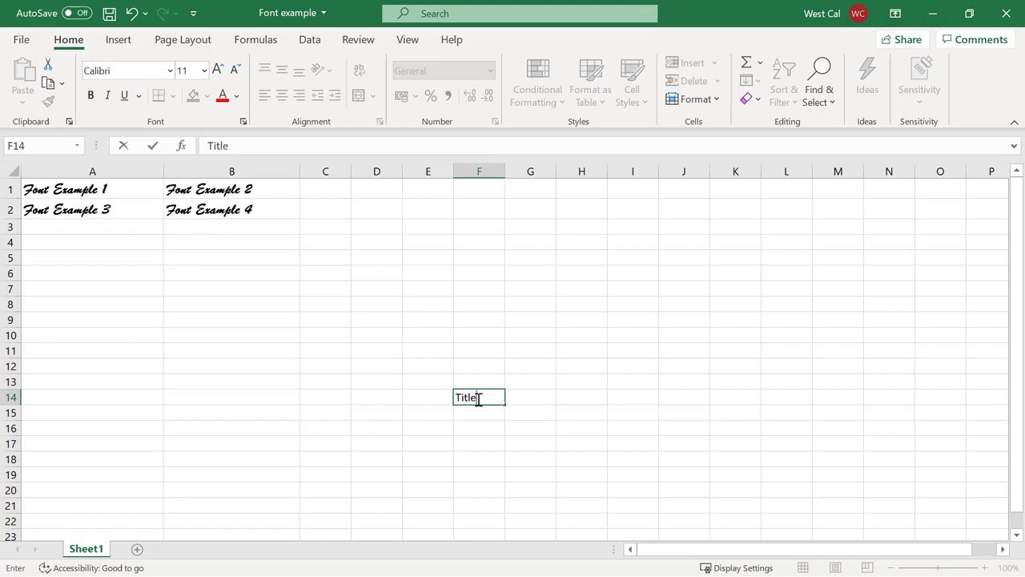
{"action": "key", "text": "ctrl+Return"}
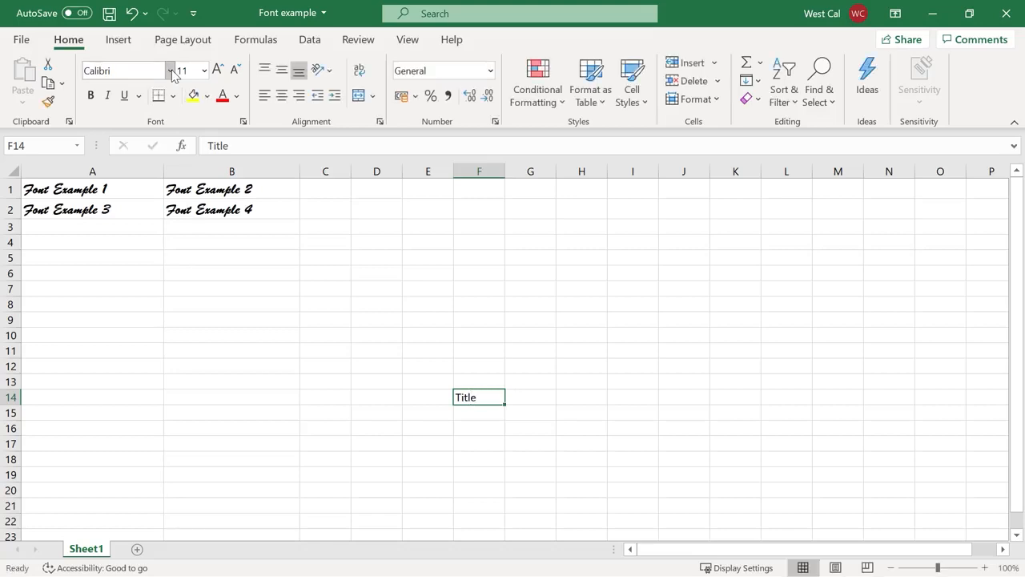
{"action": "left_click", "coordinate": [171, 71]}
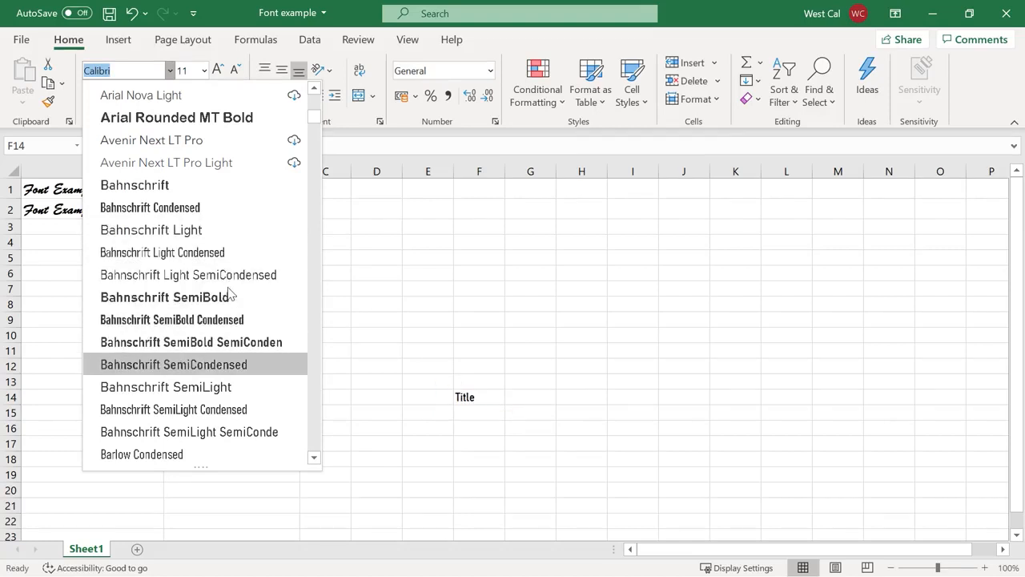
{"action": "right_click", "coordinate": [495, 405]}
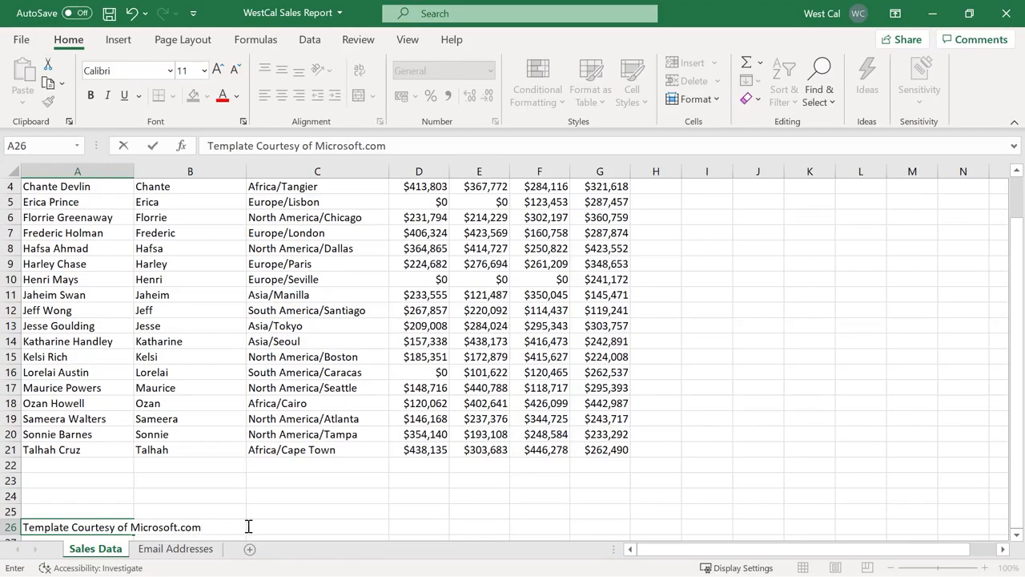
{"action": "key", "text": "Return"}
{"action": "left_click", "coordinate": [120, 510]}
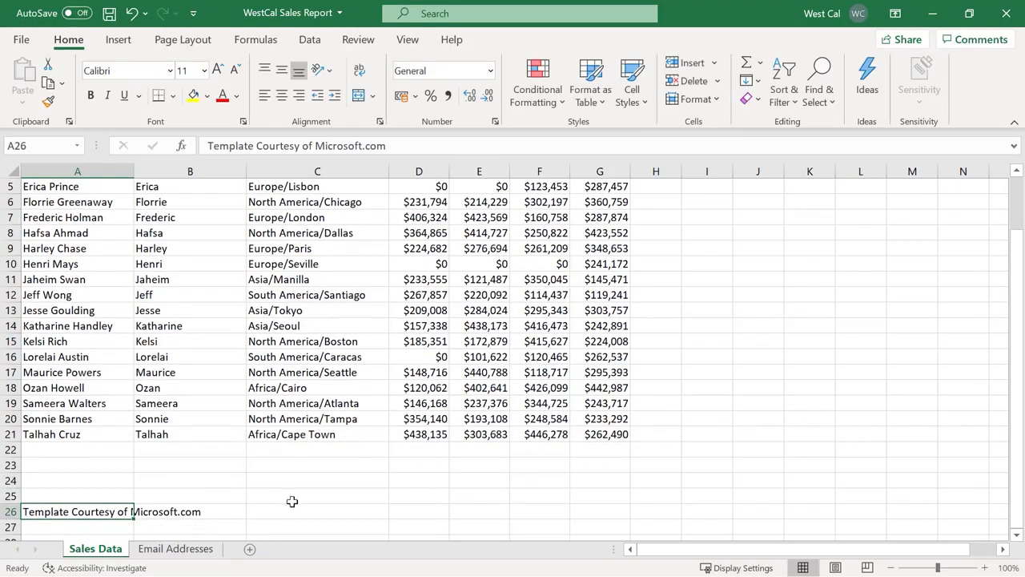
{"action": "left_click", "coordinate": [118, 42]}
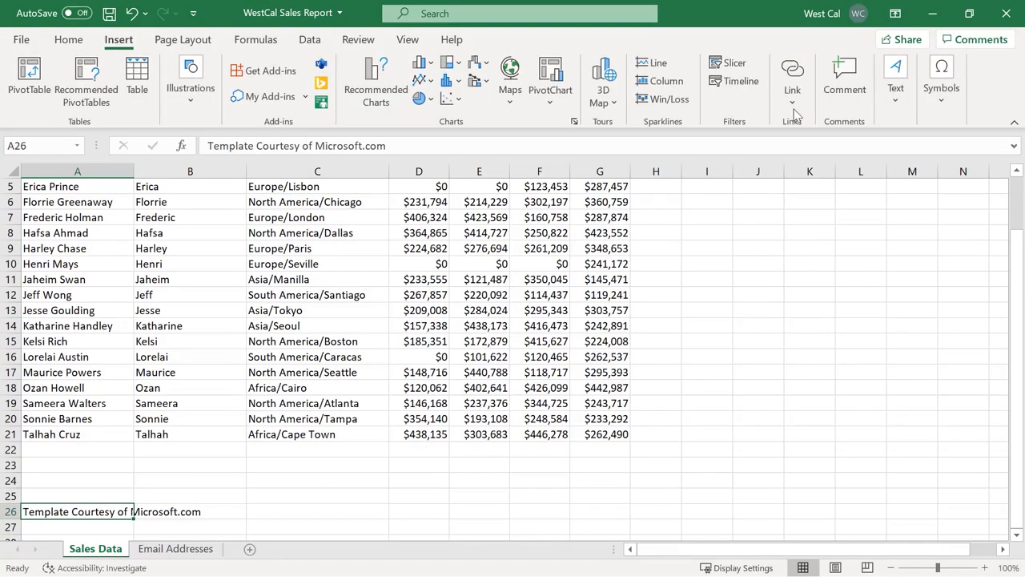
{"action": "key", "text": "ctrl+k"}
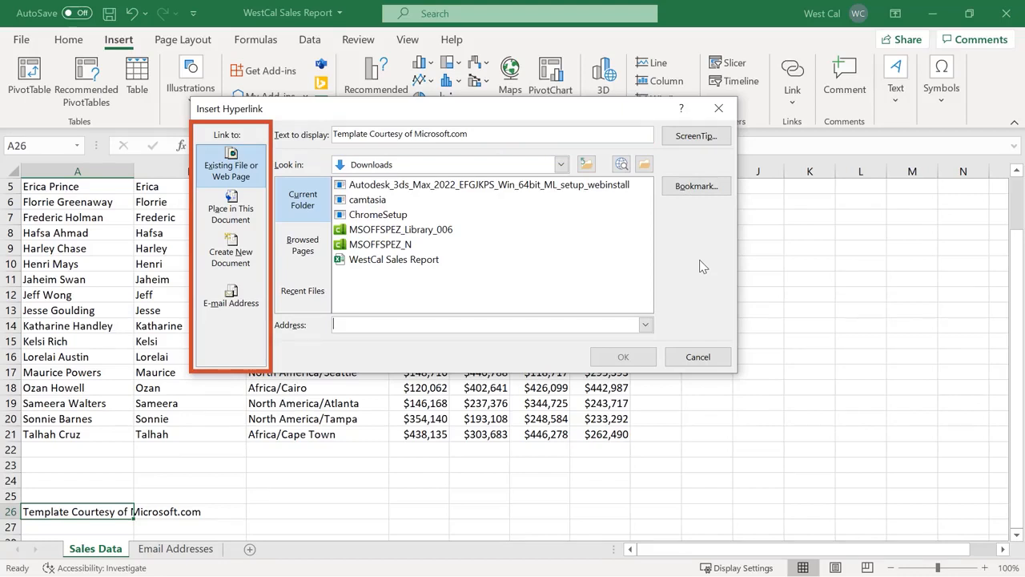
{"action": "type", "text": "https"}
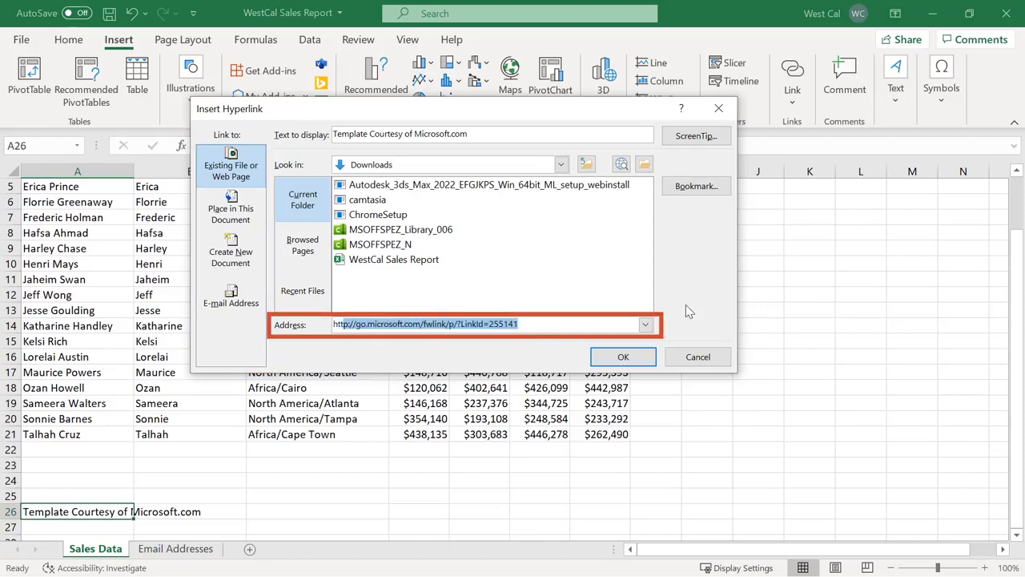
{"action": "type", "text": "://"}
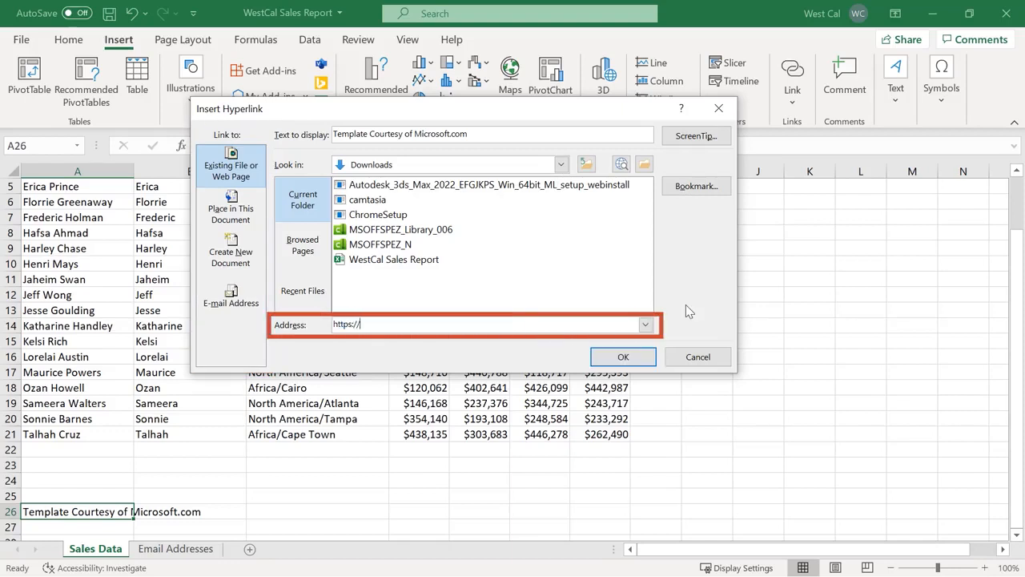
{"action": "type", "text": "www.microsoft.com"}
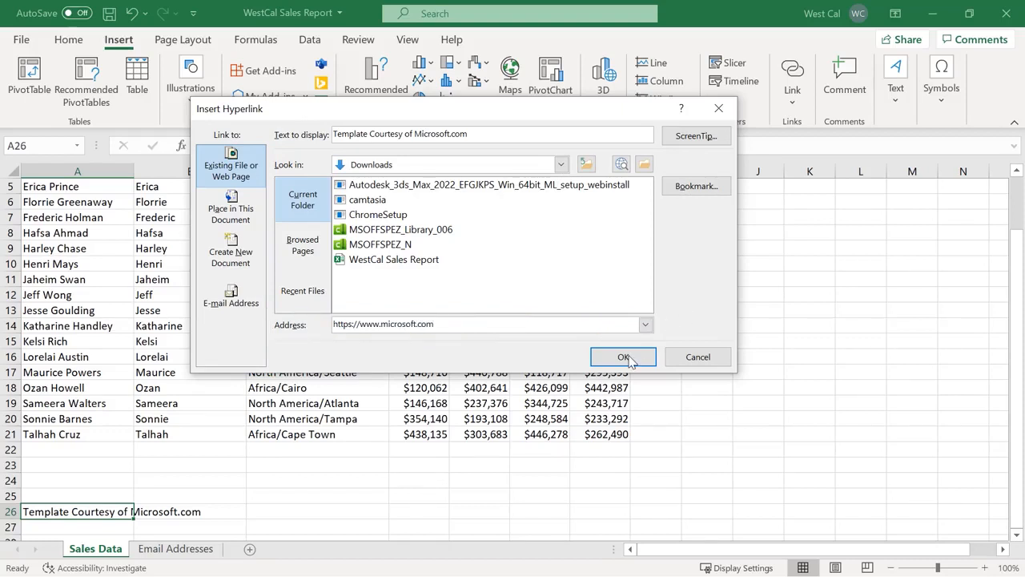
{"action": "left_click", "coordinate": [628, 360]}
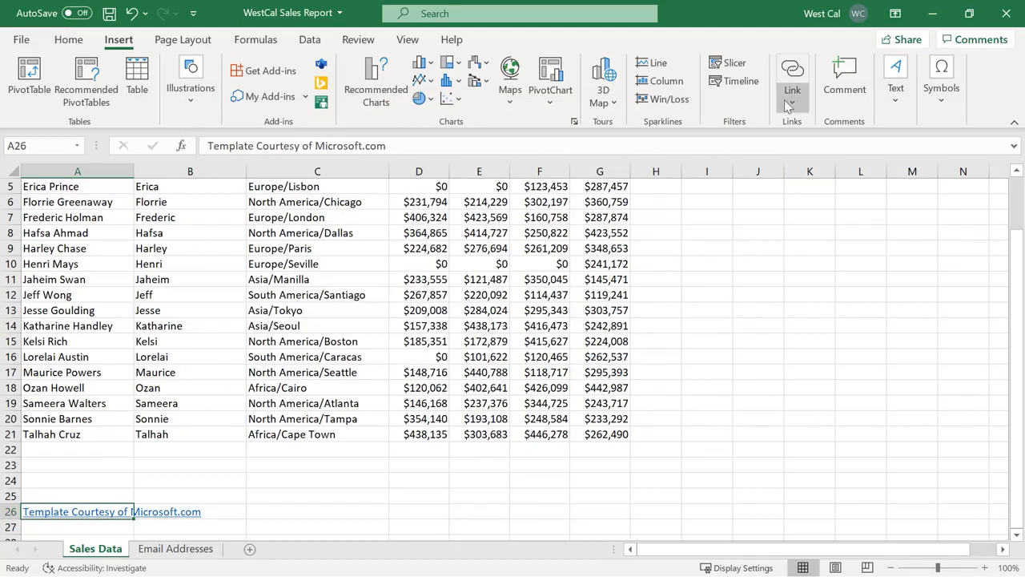
Step: Review the display text and address of the hyperlink in cell A26, keeping its settings
{"action": "left_click", "coordinate": [793, 77]}
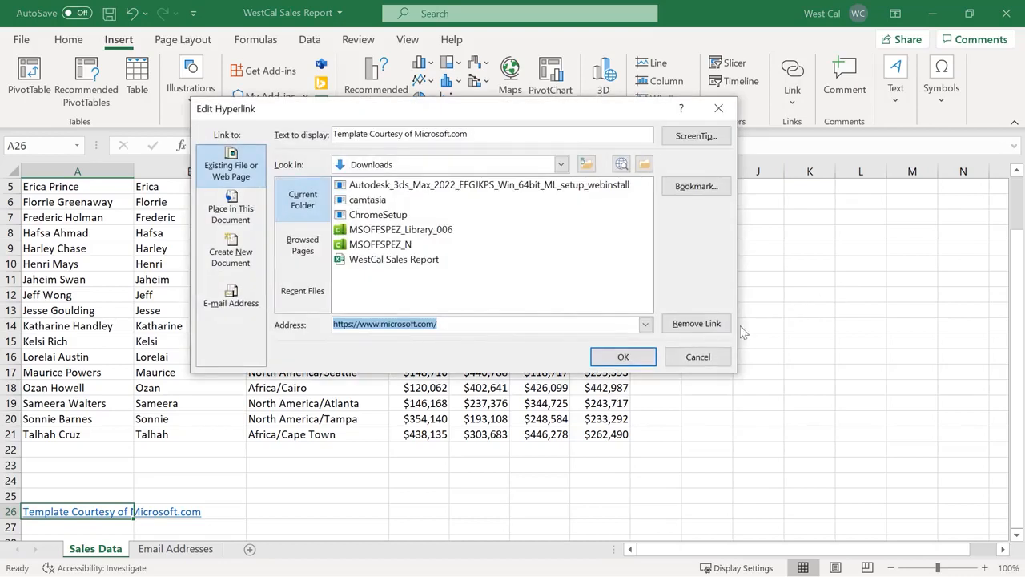
{"action": "left_click", "coordinate": [648, 363]}
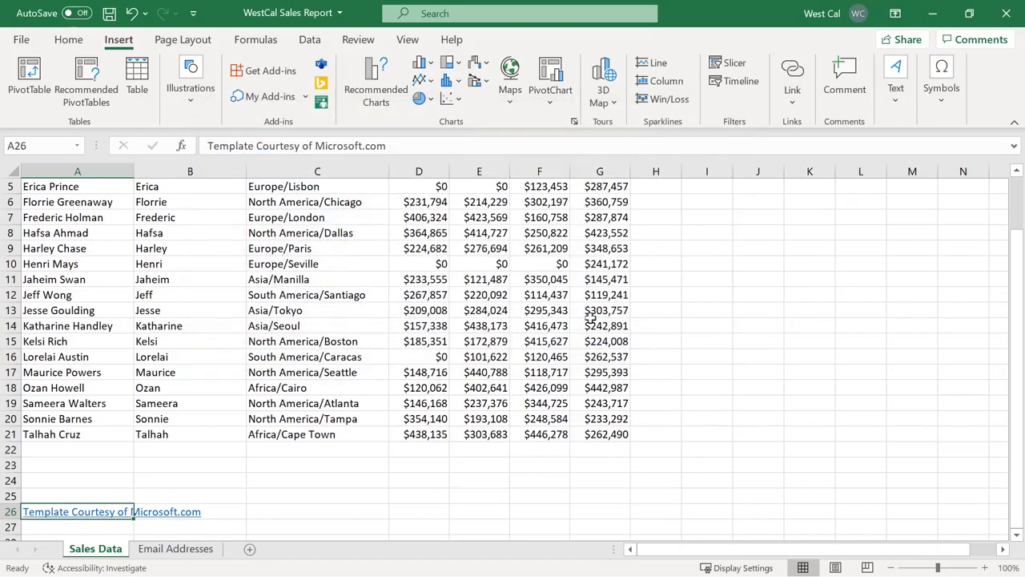
{"action": "left_click", "coordinate": [69, 39]}
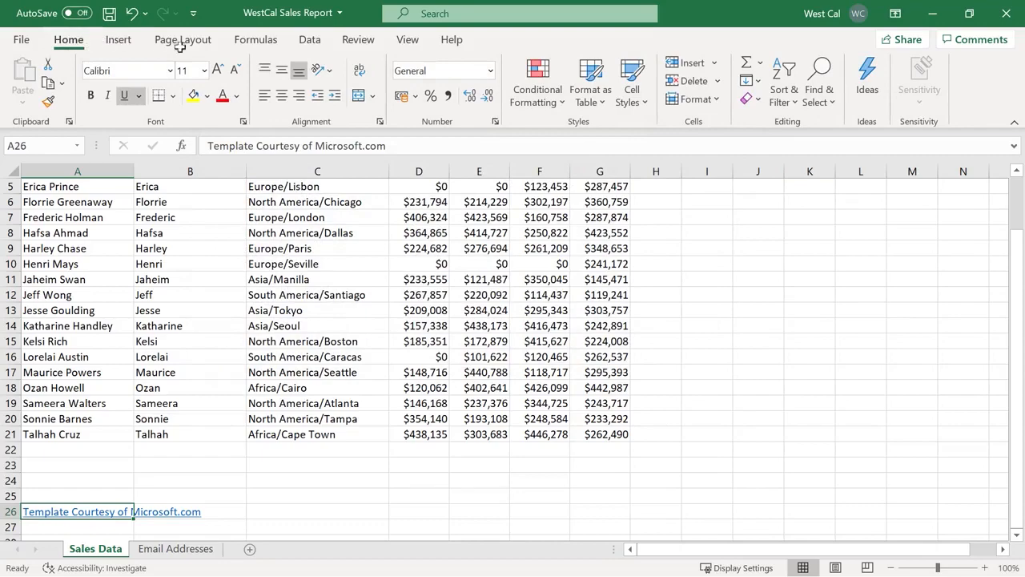